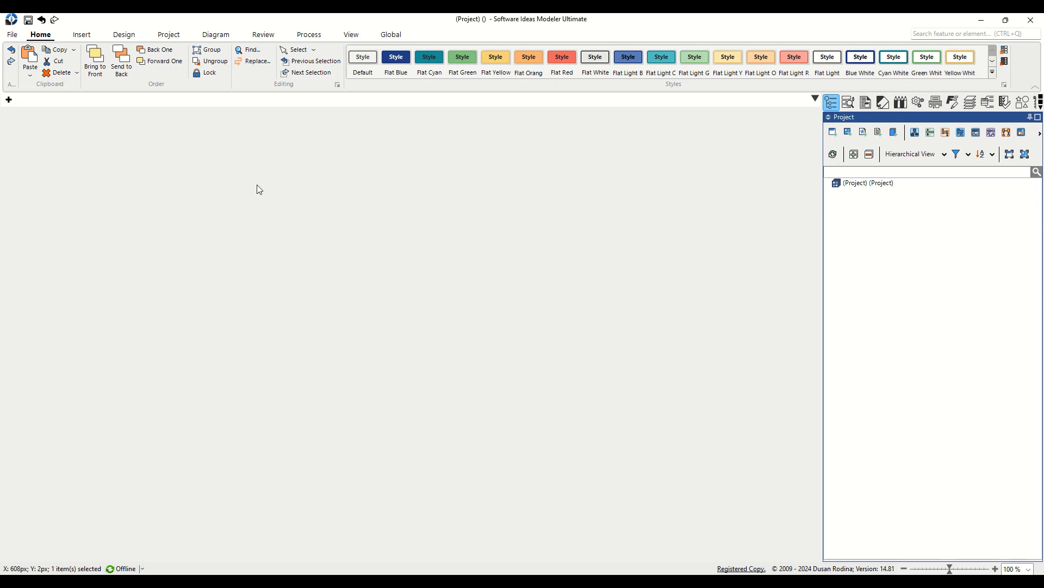
Switch the ribbon to the Project tab to reach the diagram-adding commands.
{"action": "left_click", "coordinate": [168, 35]}
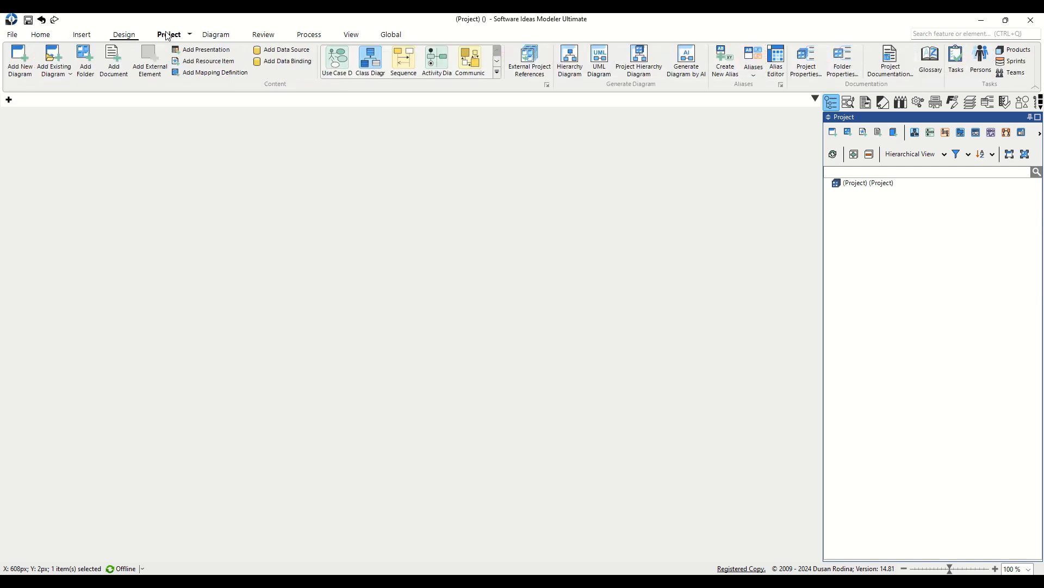
Add a Charts > Arc Chart diagram named 'How people react to new technology'.
{"action": "left_click", "coordinate": [20, 62]}
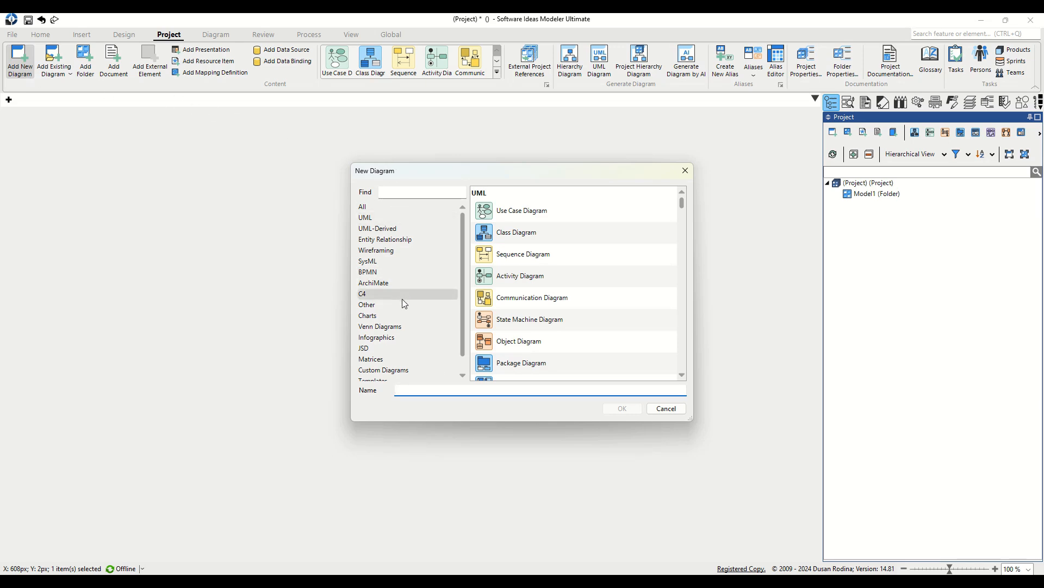
{"action": "scroll", "coordinate": [432, 312], "scroll_direction": "down", "scroll_amount": 1}
{"action": "left_click", "coordinate": [431, 302]}
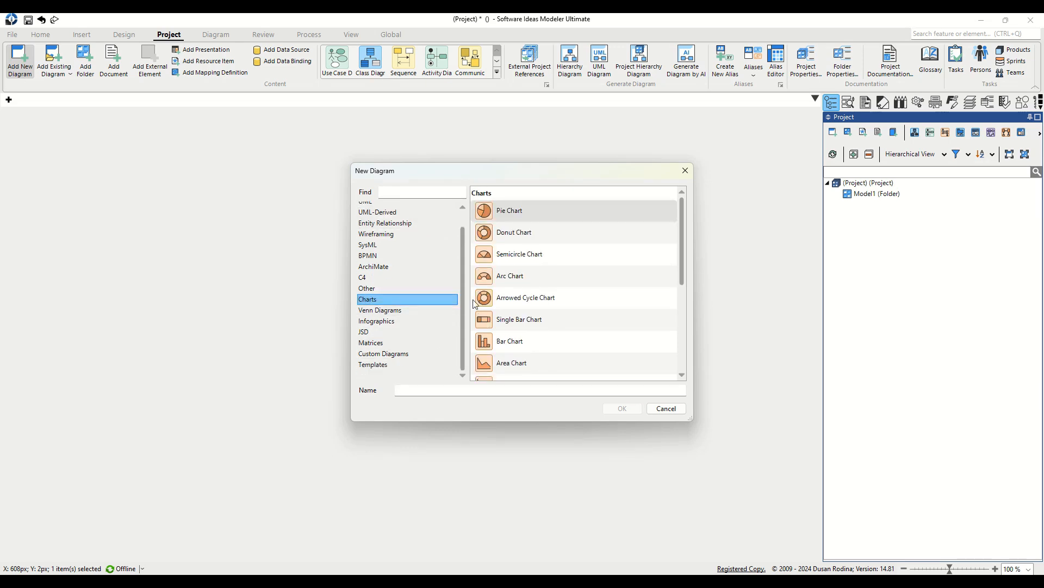
{"action": "left_click", "coordinate": [521, 280]}
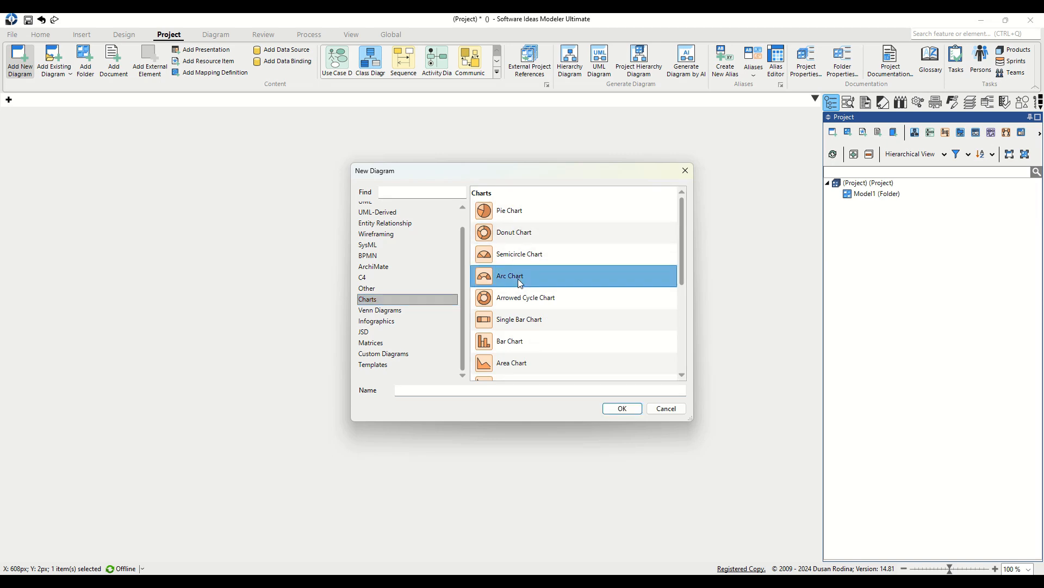
{"action": "left_click", "coordinate": [455, 389]}
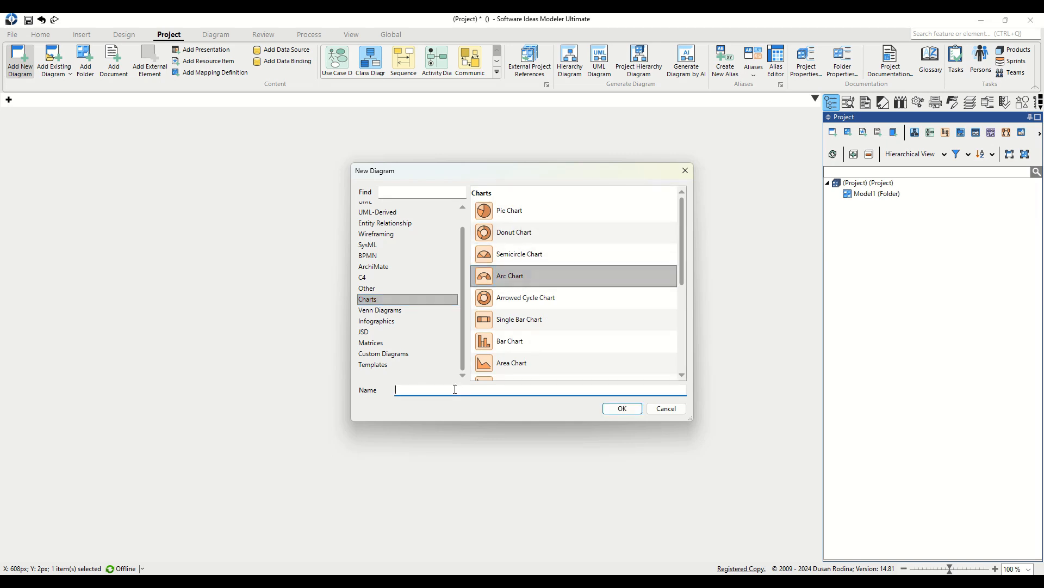
{"action": "type", "text": "How people react to new technology"}
{"action": "left_click", "coordinate": [638, 409]}
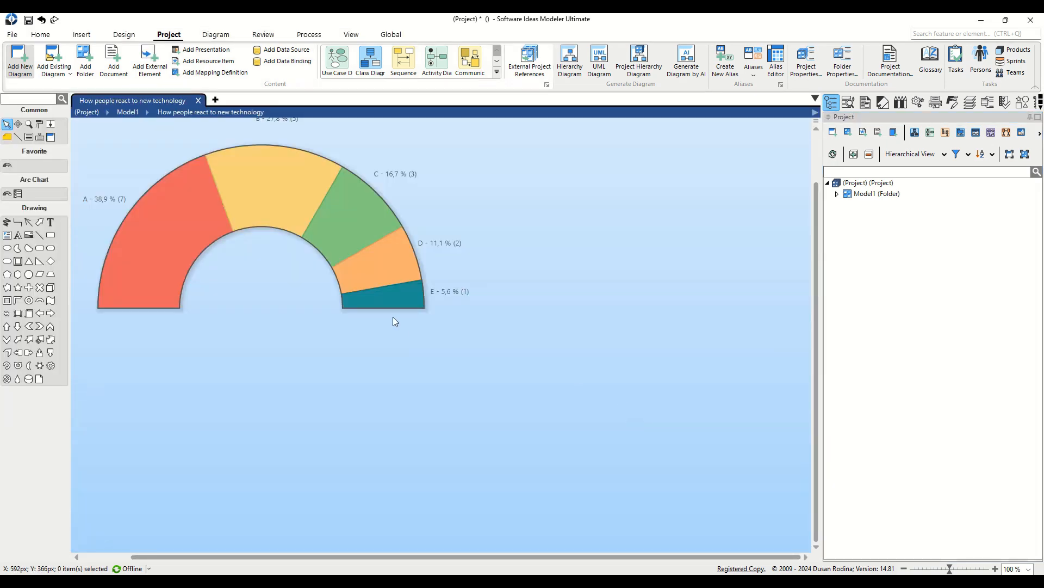
Pan the canvas so the whole sample arc chart with segments A–E is visible.
{"action": "left_click_drag", "start_coordinate": [291, 337], "coordinate": [429, 426]}
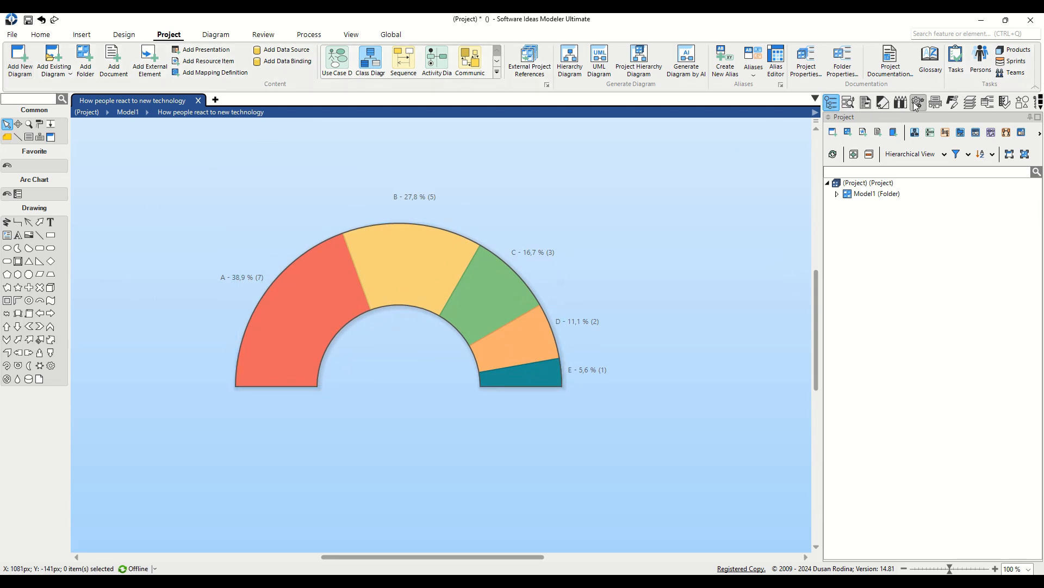
Paste the seven tab-separated reaction rows over the old data in Fast Editor and apply them.
{"action": "left_click", "coordinate": [959, 111]}
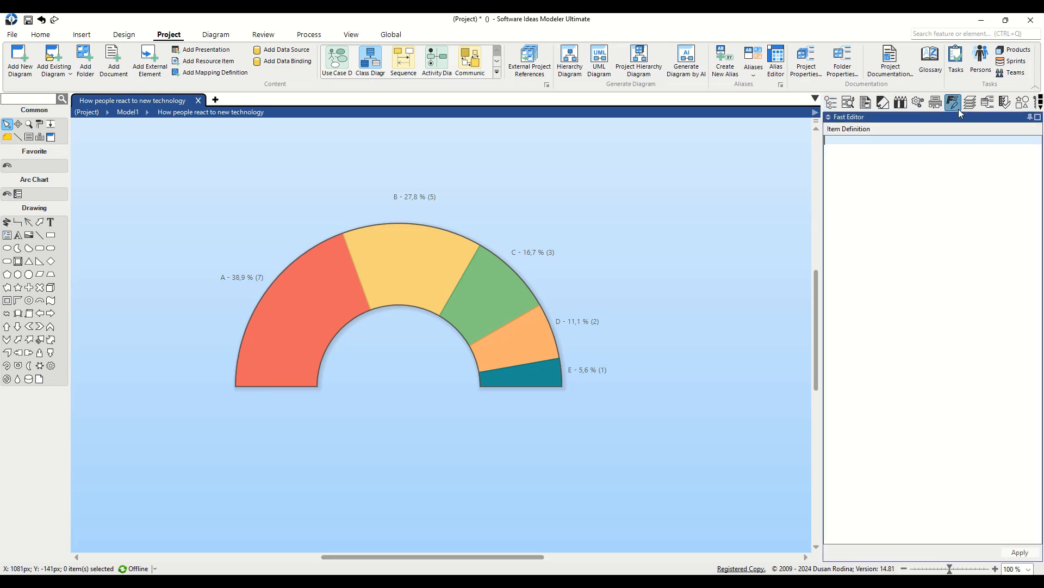
{"action": "left_click", "coordinate": [546, 276]}
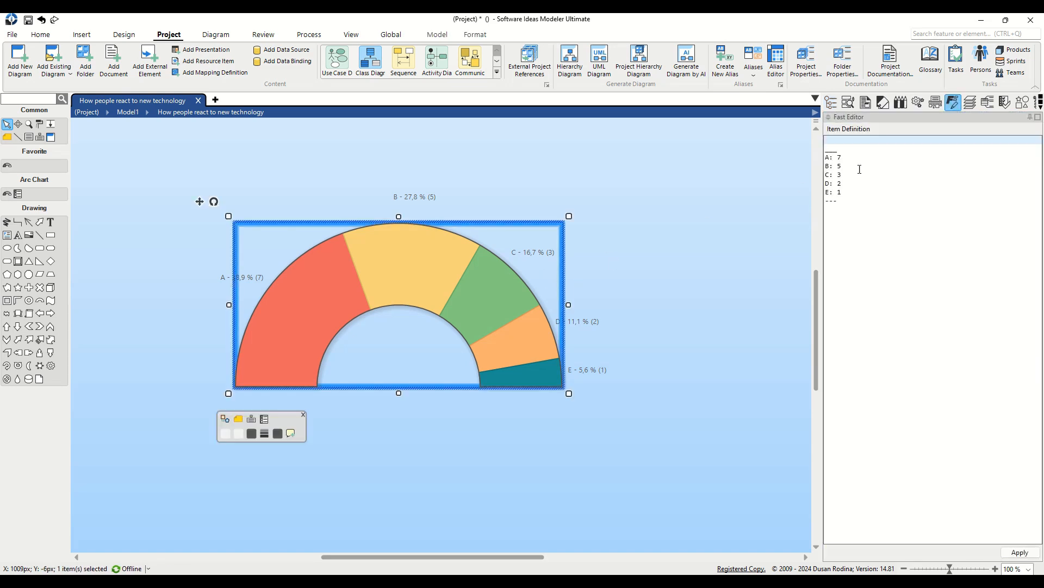
{"action": "left_click", "coordinate": [938, 175]}
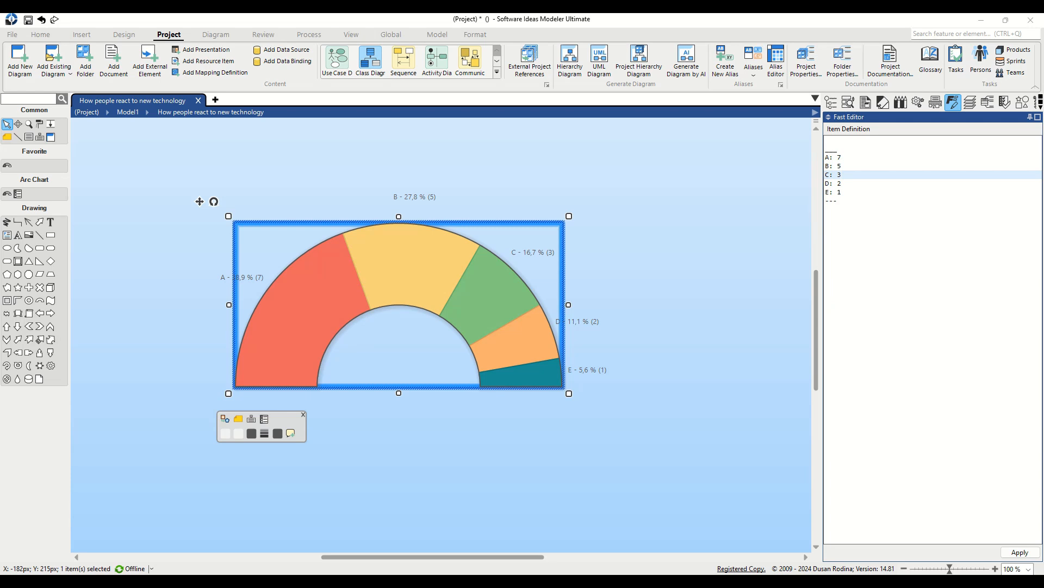
{"action": "left_click_drag", "start_coordinate": [841, 192], "coordinate": [825, 157]}
{"action": "type", "text": "What does this button do?\t25 It’s broken already!\t15 I need a manual for this.\t20 My kid will fix it for me.\t30 This is amazing!\t10 It’s spying on me!\t10 Can I return this?\t5"}
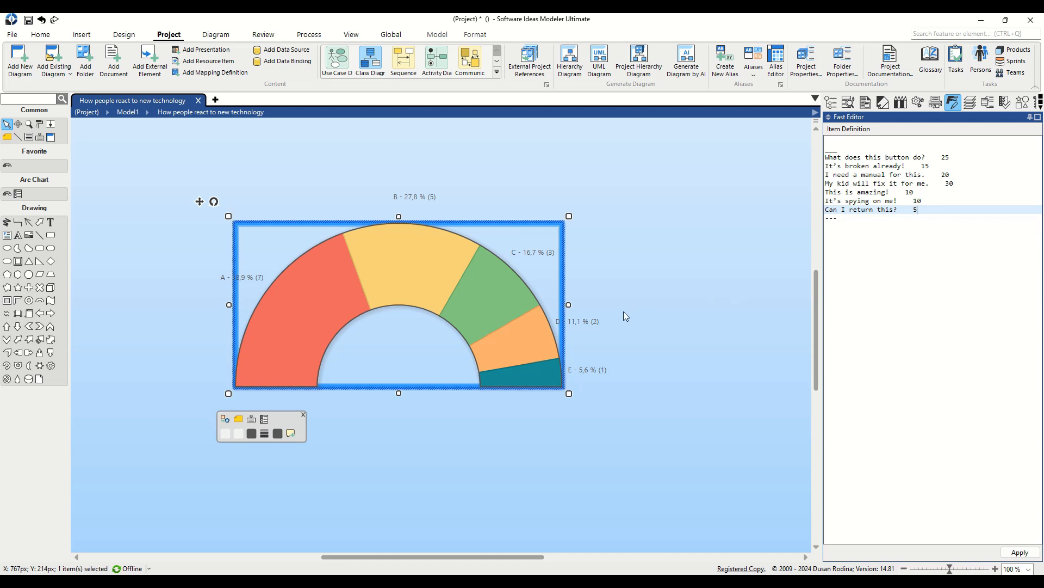
{"action": "left_click", "coordinate": [594, 268]}
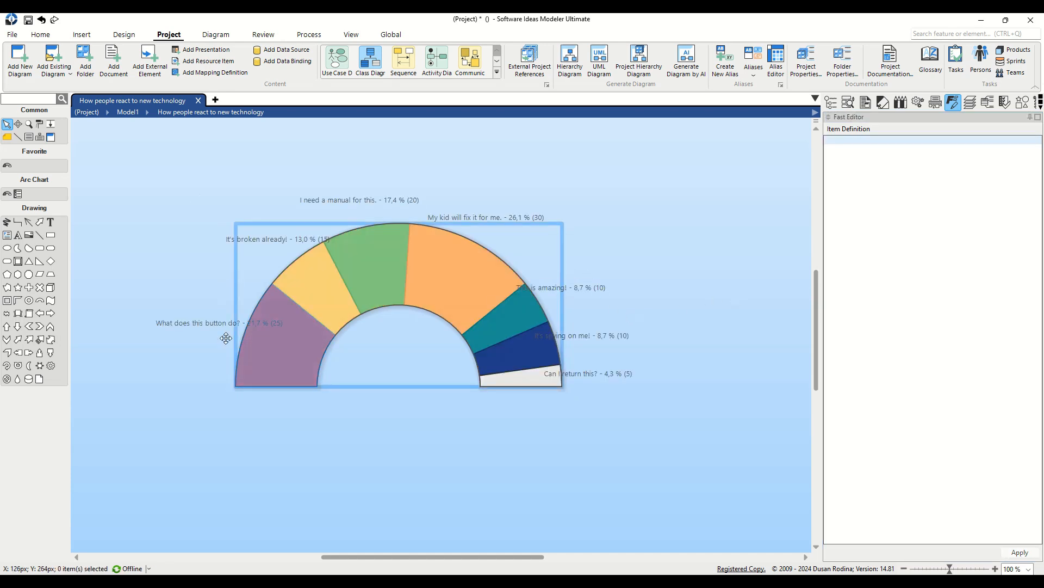
{"action": "left_click", "coordinate": [204, 320]}
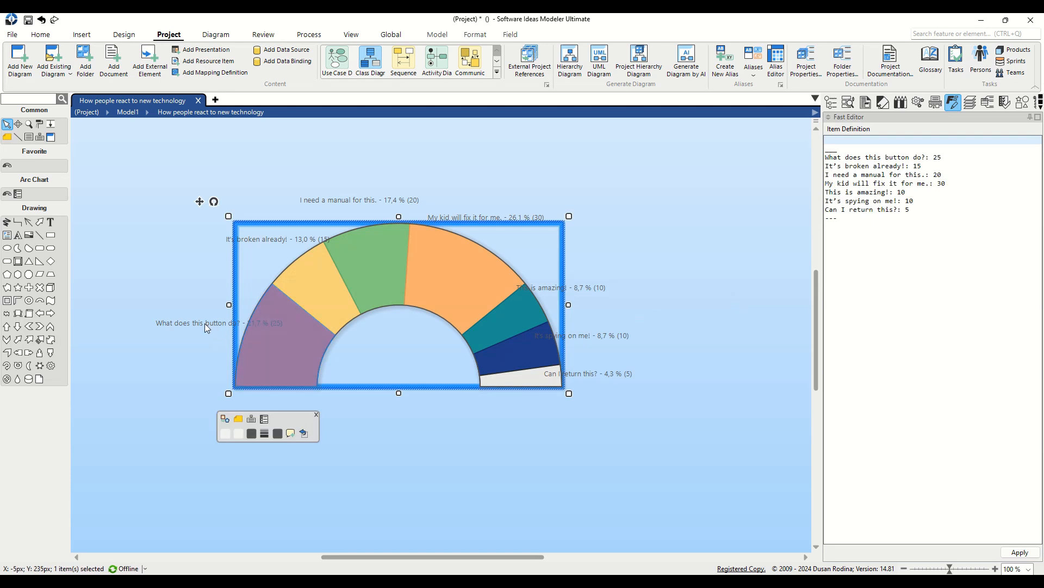
{"action": "left_click", "coordinate": [216, 436]}
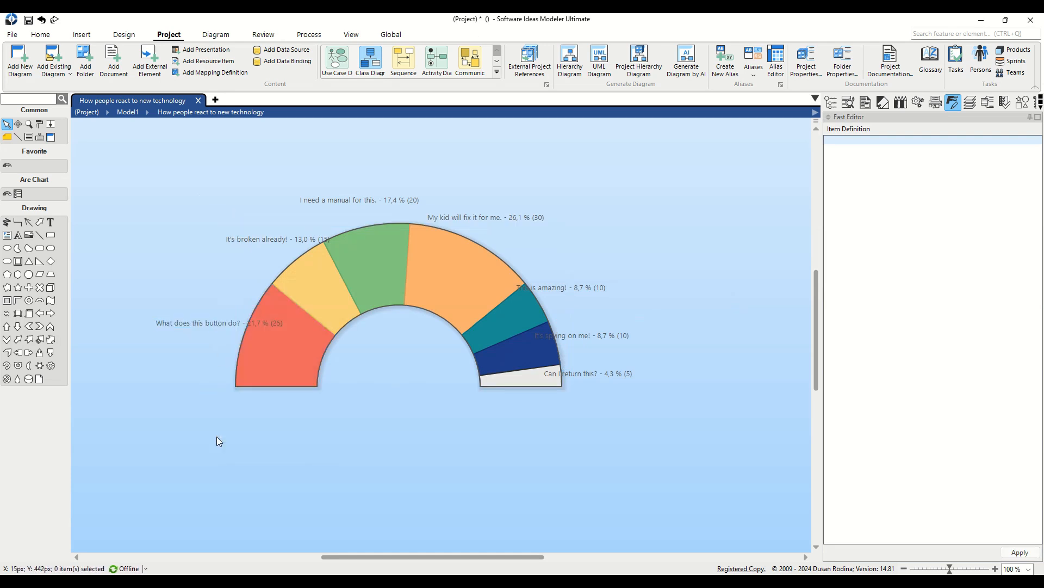
{"action": "left_click", "coordinate": [253, 361]}
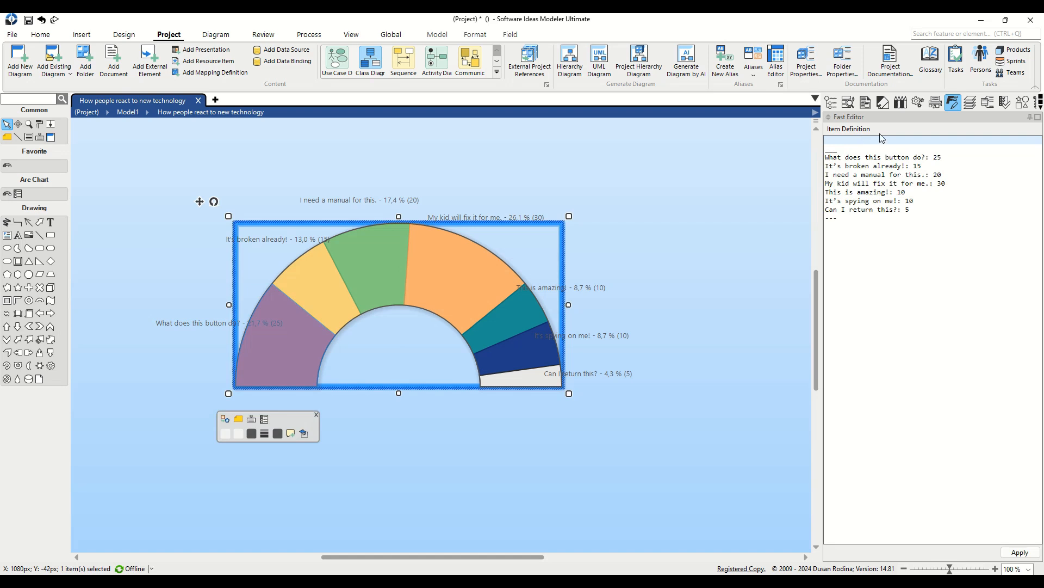
Uncheck Show Value in the chart's Properties so labels show only reactions and percentages.
{"action": "left_click", "coordinate": [988, 102]}
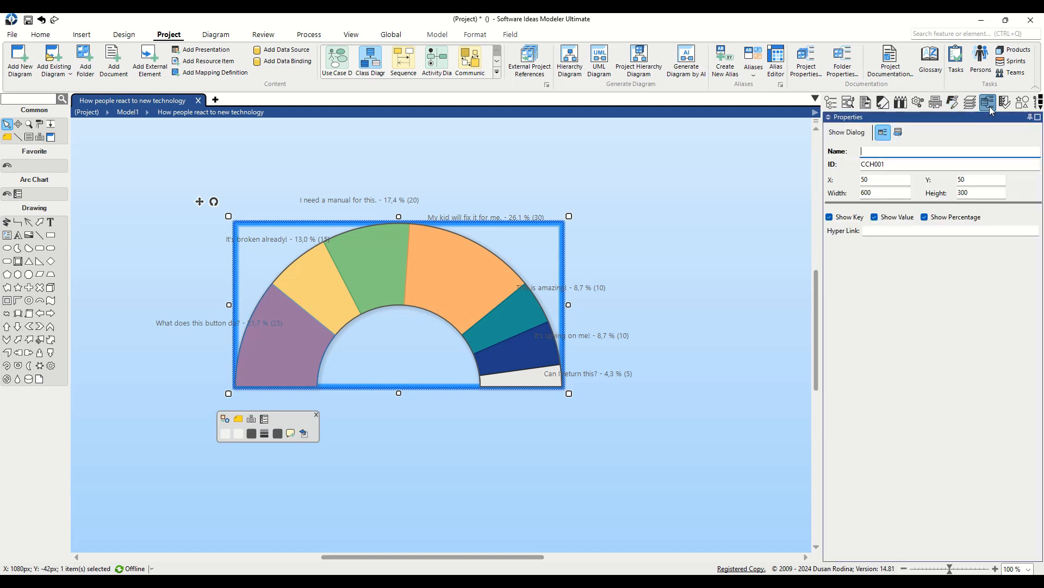
{"action": "left_click", "coordinate": [899, 218]}
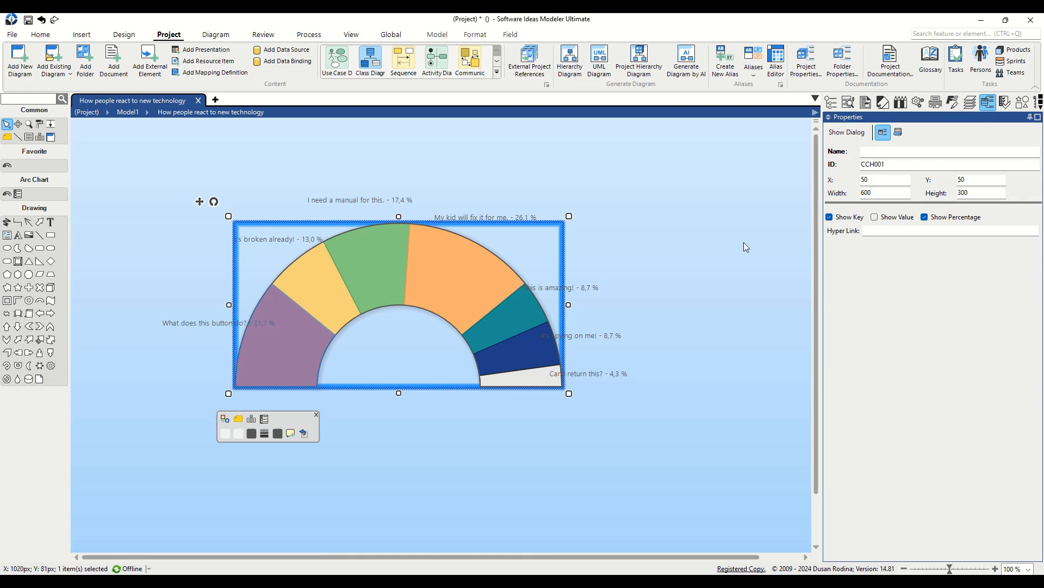
{"action": "left_click", "coordinate": [703, 247]}
{"action": "left_click", "coordinate": [452, 317]}
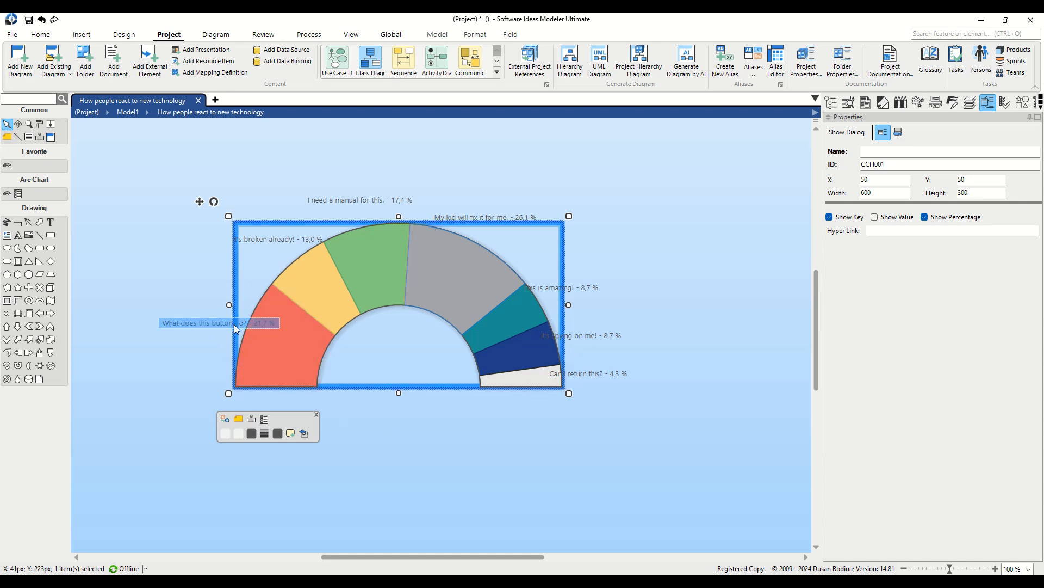
Change the 'My kid will fix it for me.' count so it reads 10,5 % and the manual 21,1 %.
{"action": "double_click", "coordinate": [387, 202]}
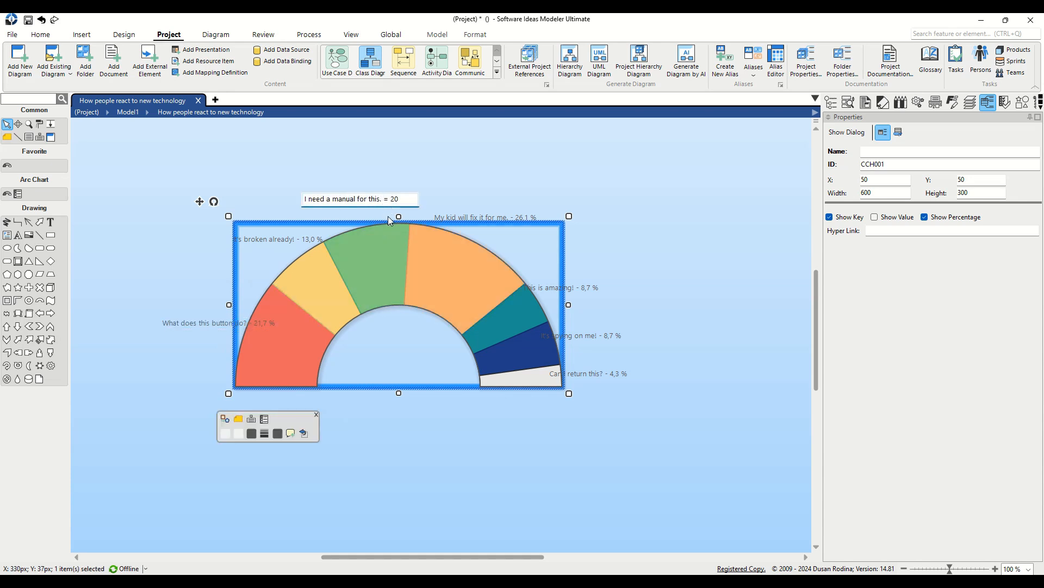
{"action": "double_click", "coordinate": [520, 216]}
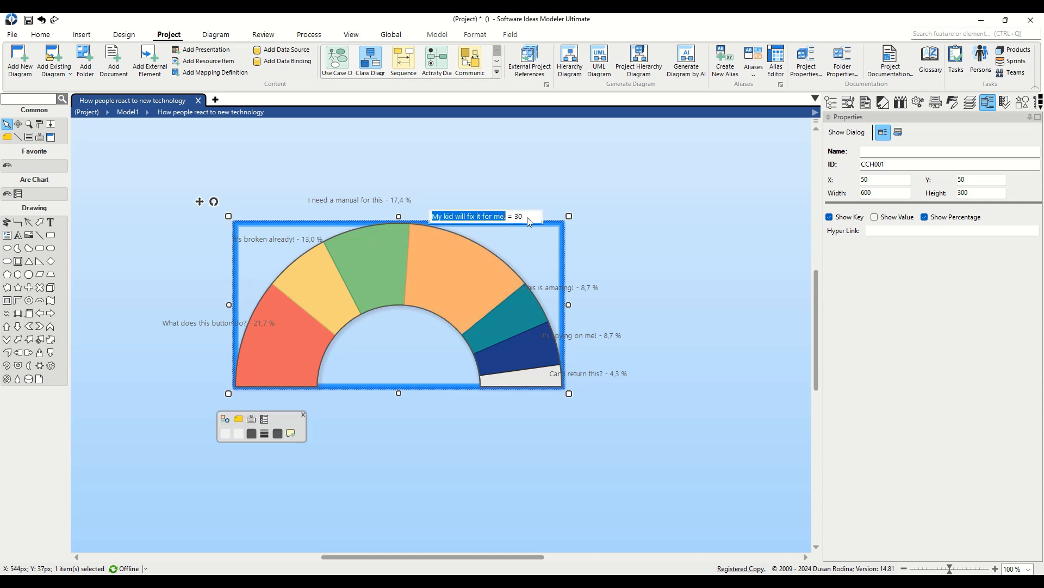
{"action": "left_click", "coordinate": [516, 217]}
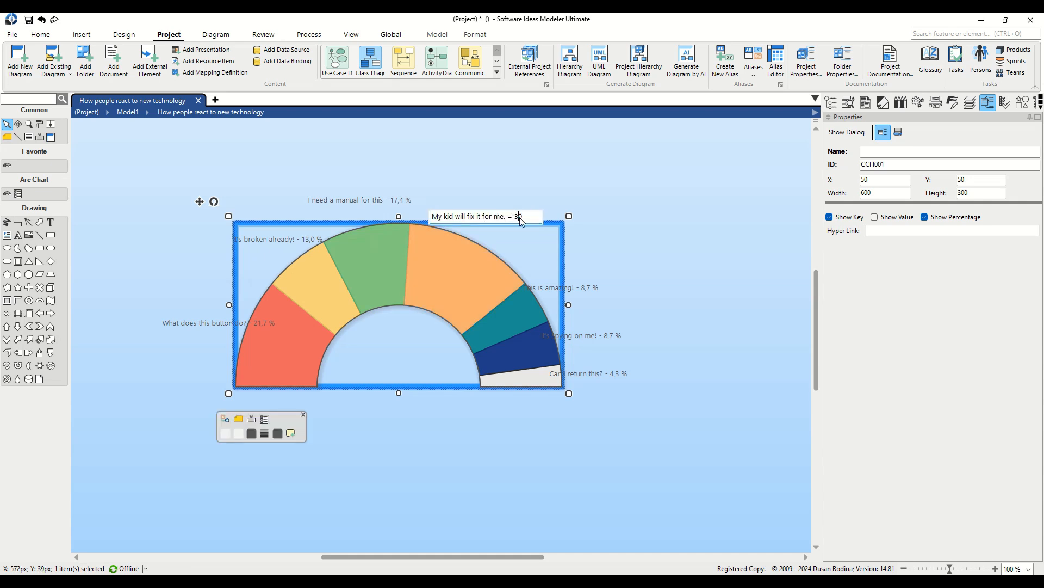
{"action": "type", "text": "1"}
{"action": "left_click", "coordinate": [521, 191]}
{"action": "left_click", "coordinate": [361, 345]}
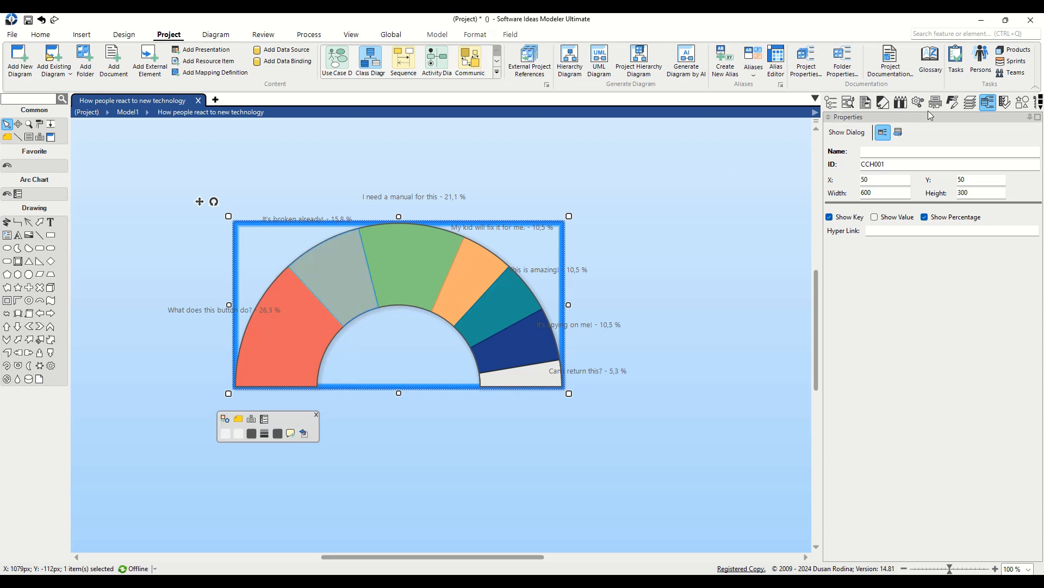
Apply Glossy Radial styles from the Styles gallery: yellow, green, and red on the first segment.
{"action": "left_click", "coordinate": [883, 103]}
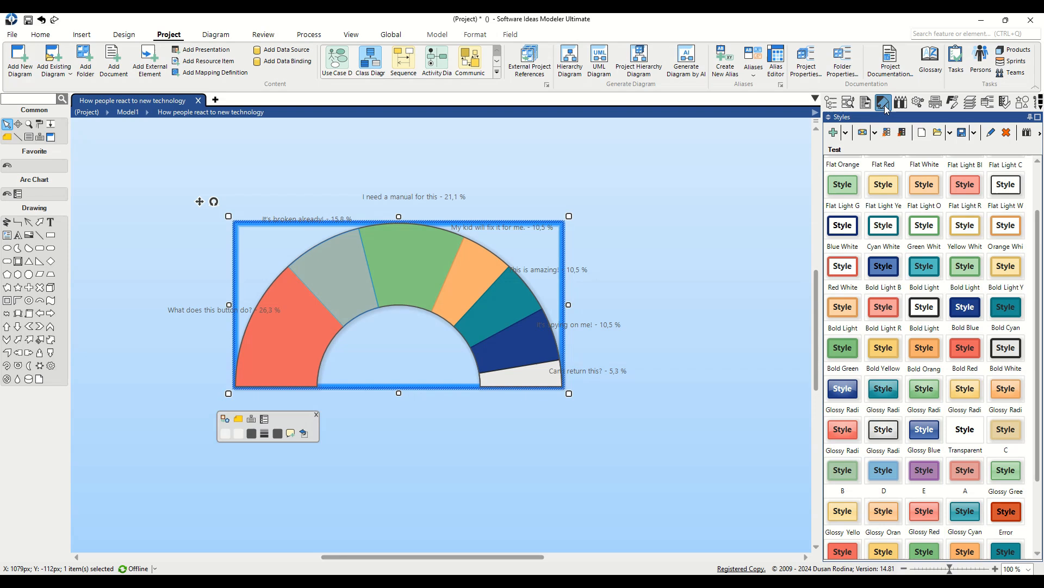
{"action": "left_click", "coordinate": [973, 395]}
{"action": "left_click", "coordinate": [914, 409]}
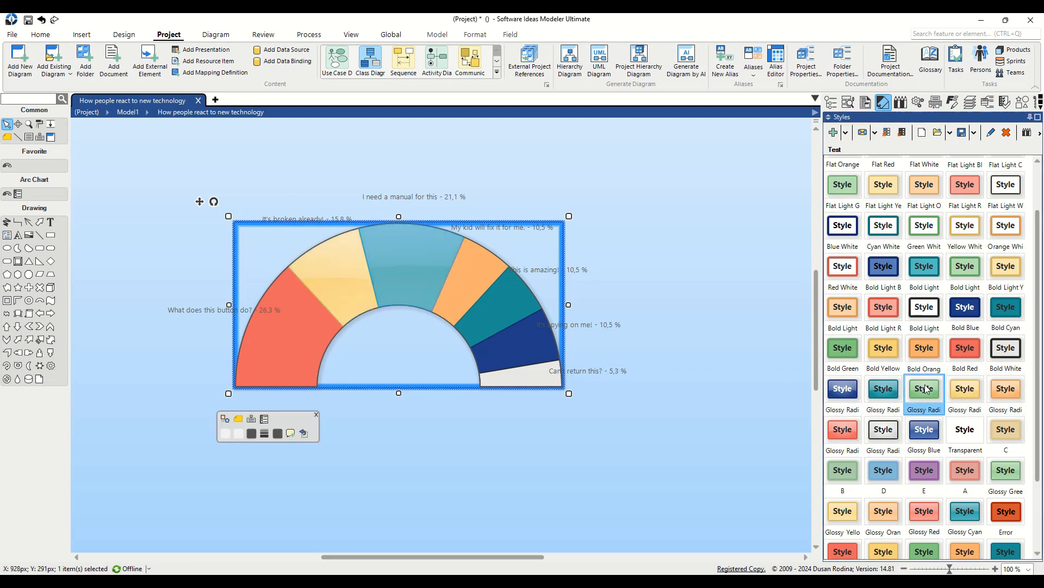
{"action": "left_click", "coordinate": [843, 429]}
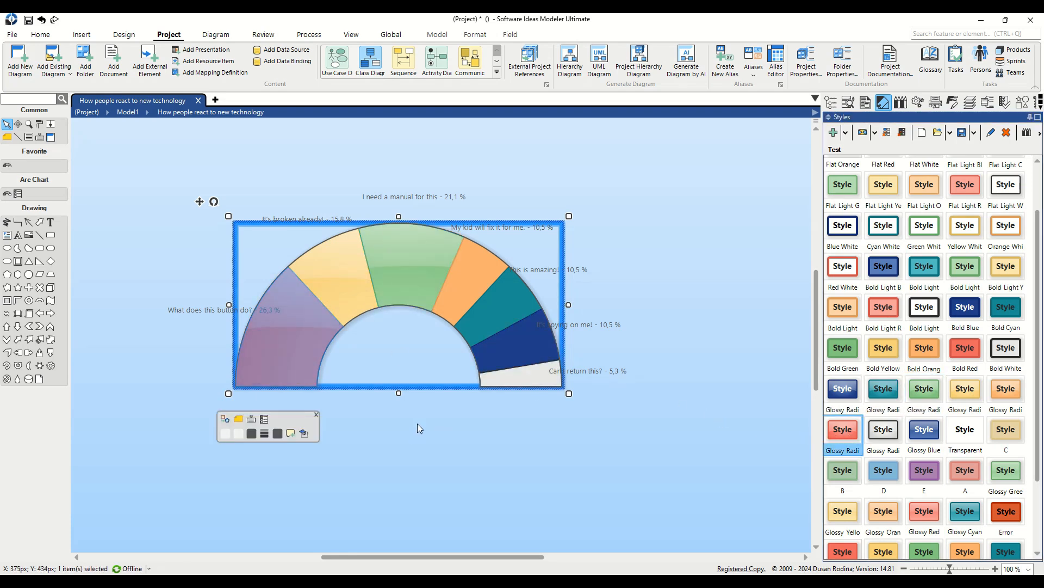
{"action": "left_click", "coordinate": [572, 392]}
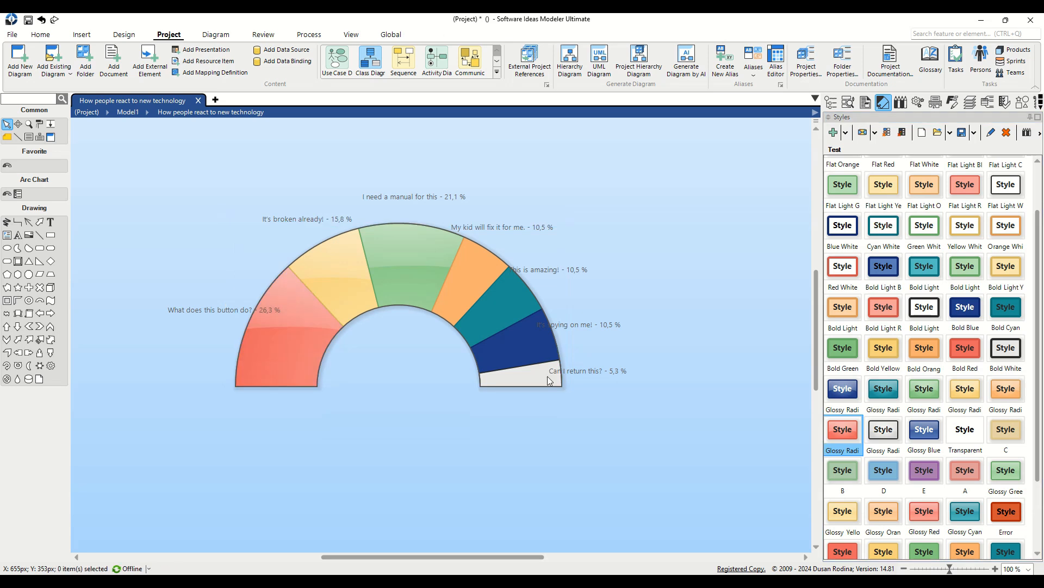
{"action": "left_click", "coordinate": [547, 375]}
Enlarge and widen the arc chart, then shift it to the left.
{"action": "left_click_drag", "start_coordinate": [569, 394], "coordinate": [599, 432]}
{"action": "left_click_drag", "start_coordinate": [628, 324], "coordinate": [667, 324]}
{"action": "left_click_drag", "start_coordinate": [525, 320], "coordinate": [498, 317]}
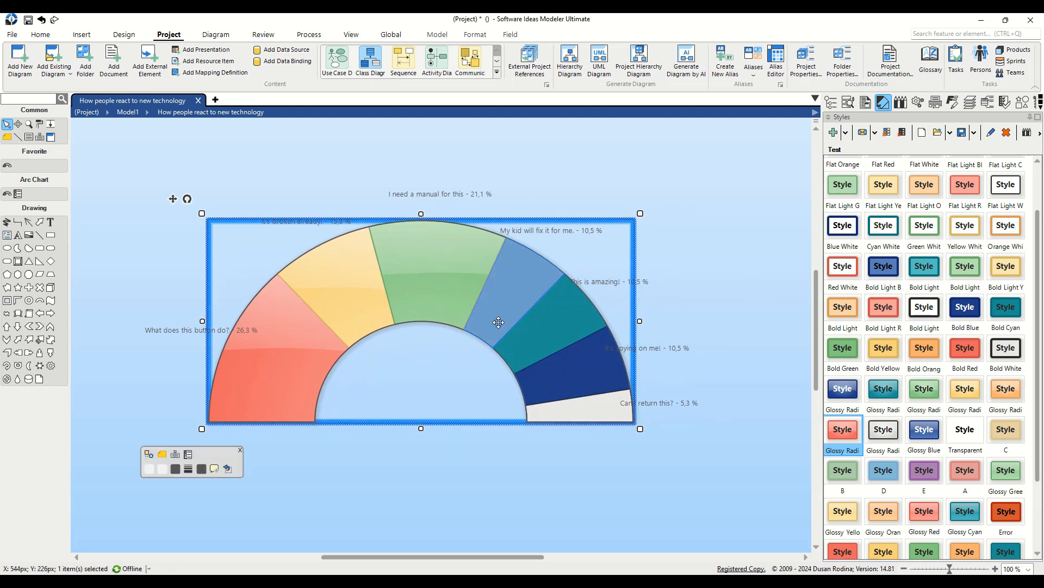
Drag each segment label outward so all labels sit clear of the arc.
{"action": "left_click_drag", "start_coordinate": [168, 324], "coordinate": [166, 322]}
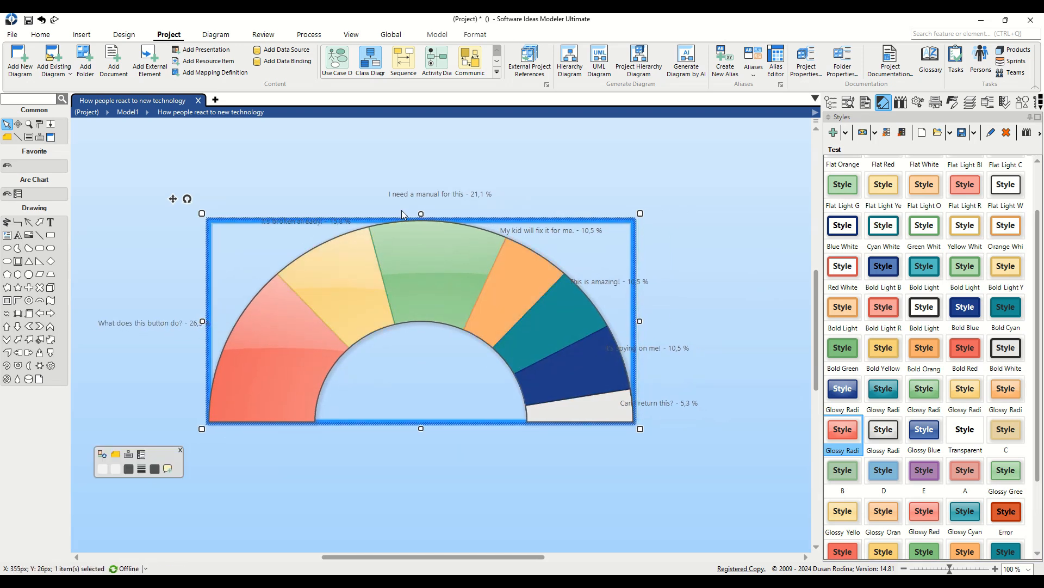
{"action": "left_click_drag", "start_coordinate": [335, 222], "coordinate": [311, 210]}
{"action": "left_click_drag", "start_coordinate": [390, 197], "coordinate": [431, 187]}
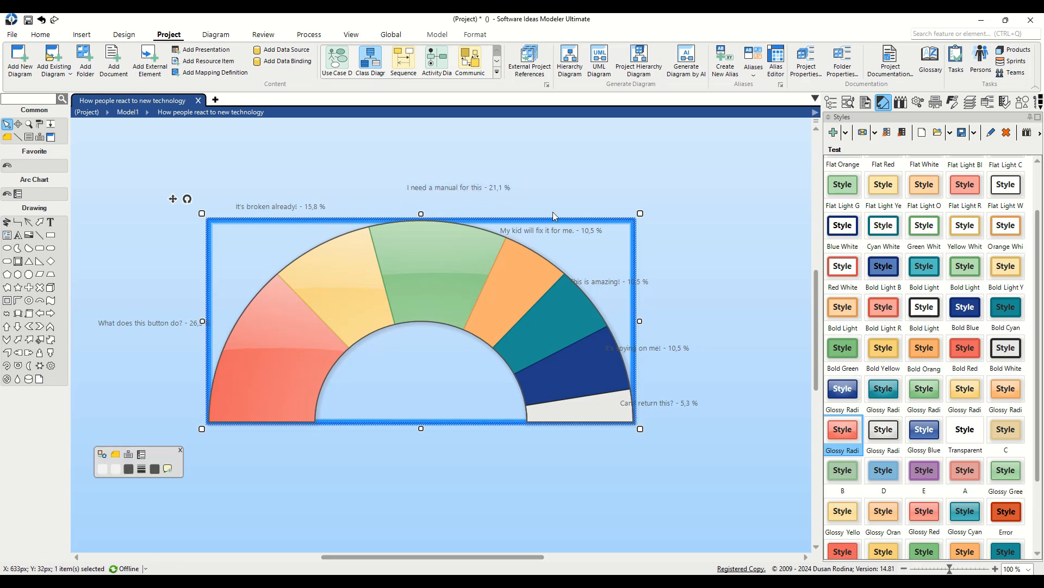
{"action": "left_click_drag", "start_coordinate": [560, 230], "coordinate": [586, 231]}
{"action": "left_click_drag", "start_coordinate": [607, 267], "coordinate": [680, 410]}
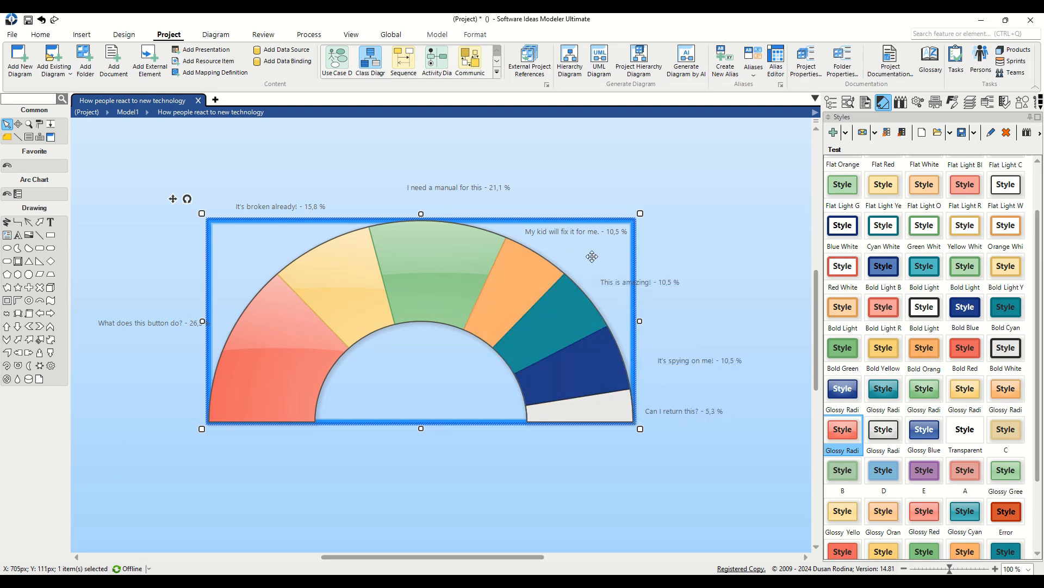
Turn on Show label connectors in the Style panel's Label Connector section.
{"action": "left_click", "coordinate": [901, 102]}
{"action": "left_click", "coordinate": [827, 332]}
{"action": "left_click", "coordinate": [827, 332]}
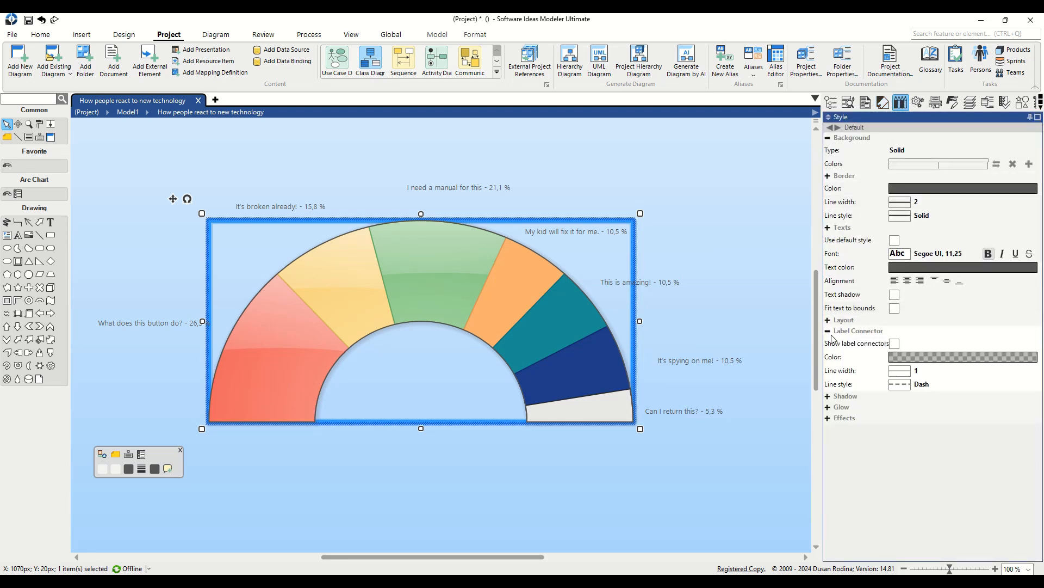
{"action": "left_click", "coordinate": [894, 344]}
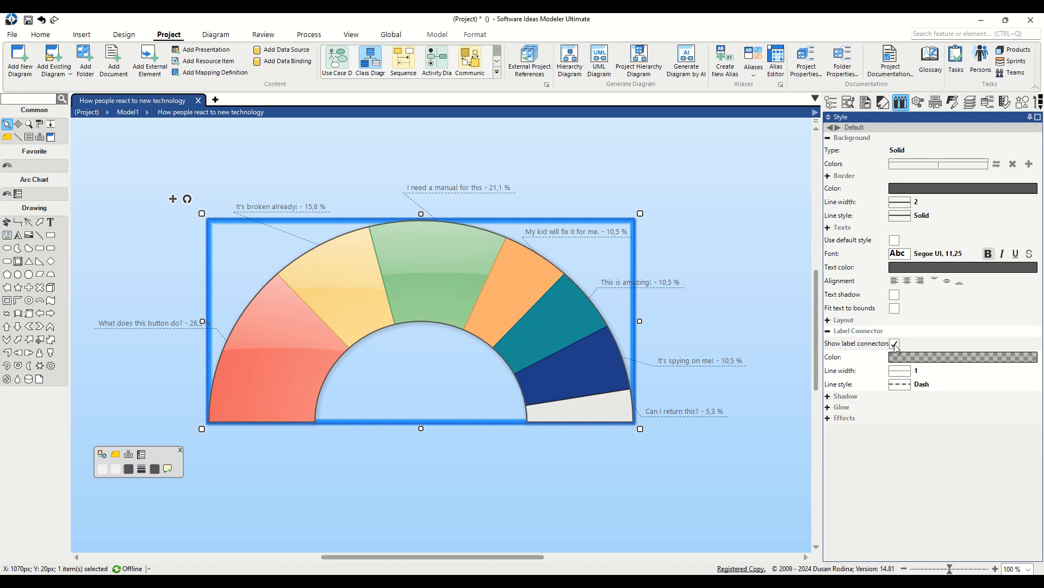
{"action": "left_click", "coordinate": [472, 170]}
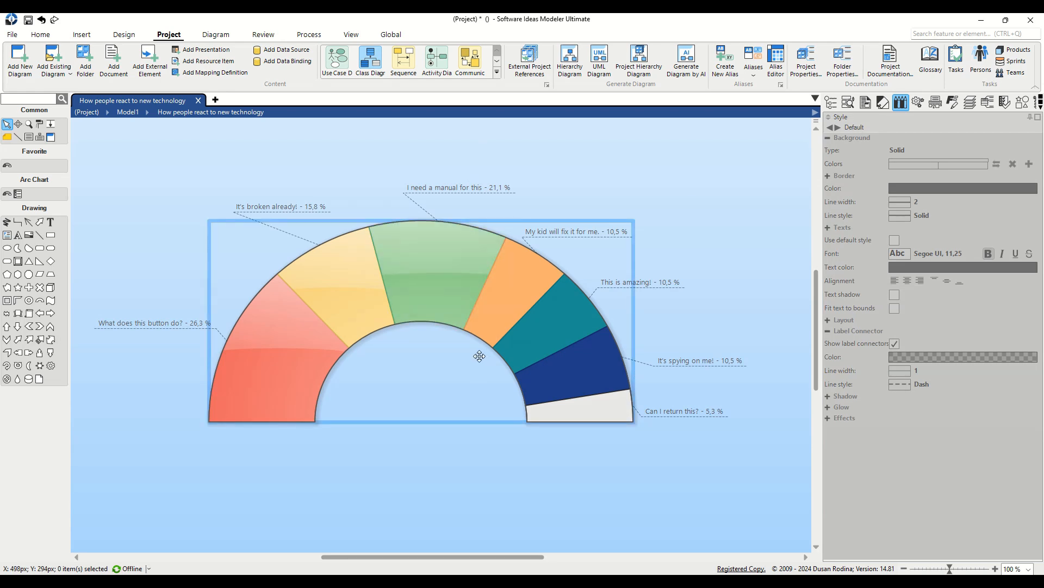
Delete the blue 'It's spying on me!' segment with Remove Field(s).
{"action": "left_click", "coordinate": [594, 366]}
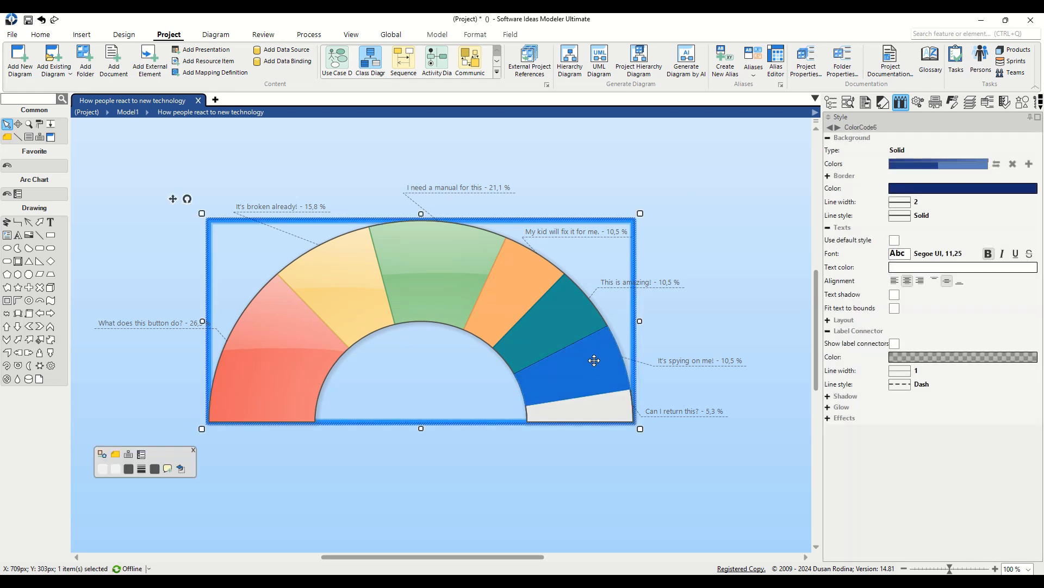
{"action": "right_click", "coordinate": [594, 360]}
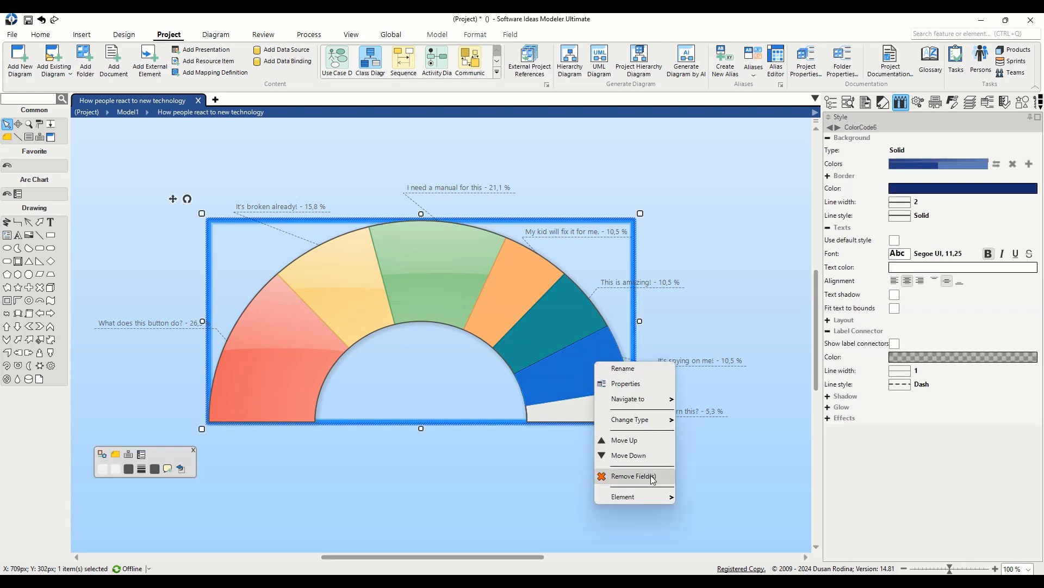
{"action": "left_click", "coordinate": [634, 476]}
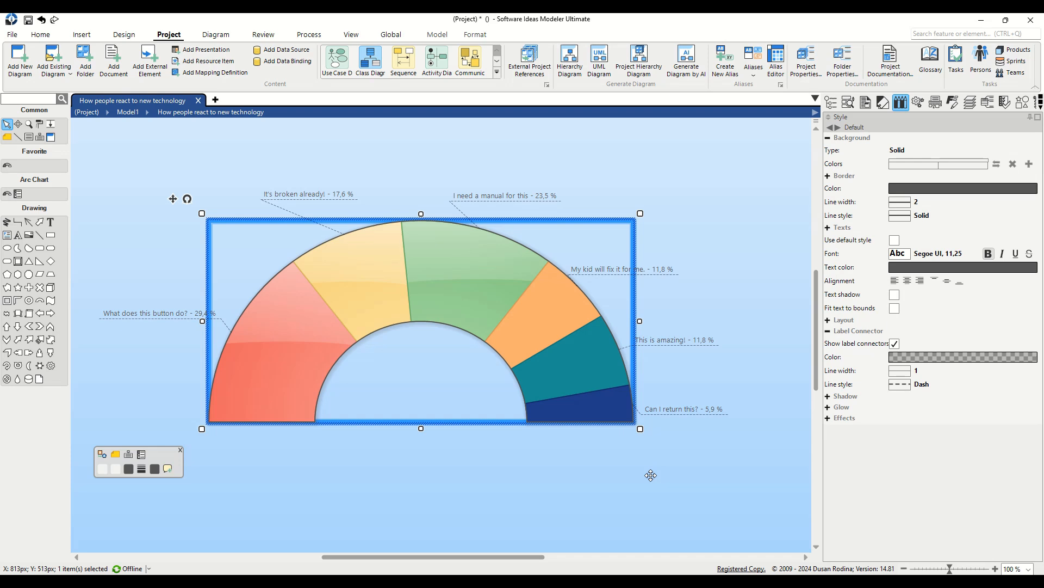
{"action": "left_click", "coordinate": [582, 465]}
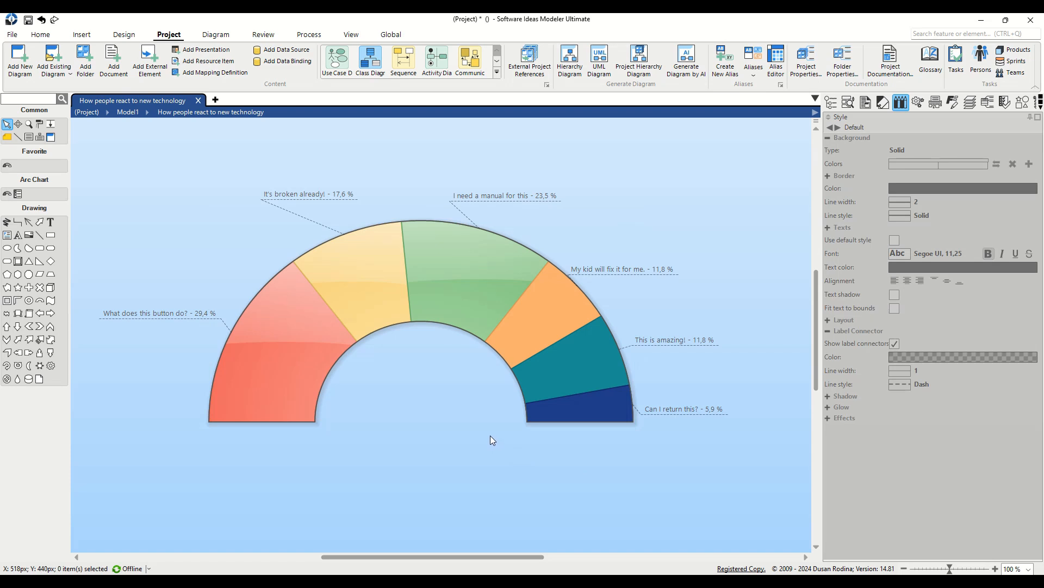
Open the diagram's export settings and keep PNG as the image format.
{"action": "right_click", "coordinate": [578, 186]}
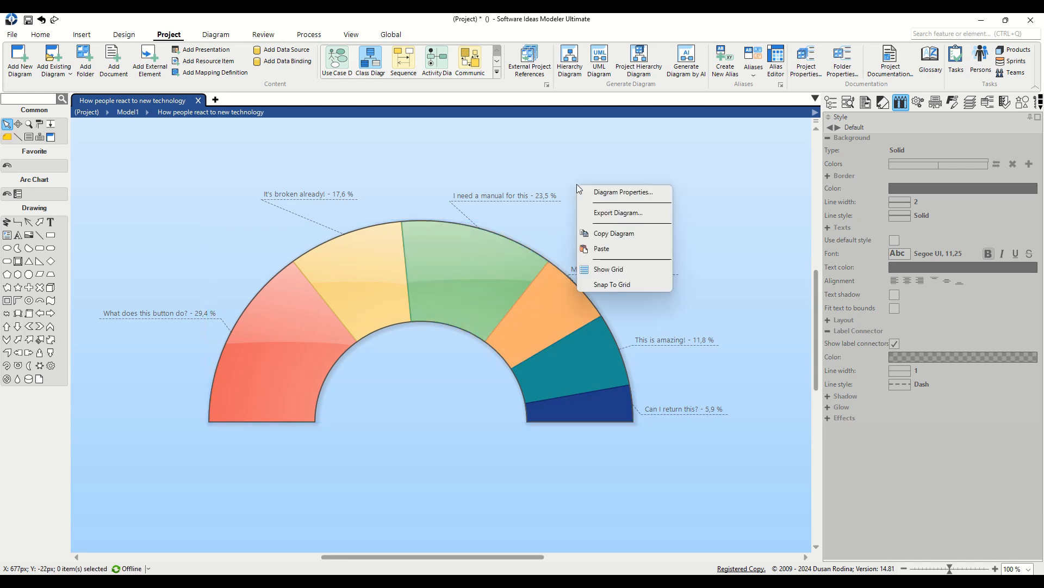
{"action": "left_click", "coordinate": [621, 217]}
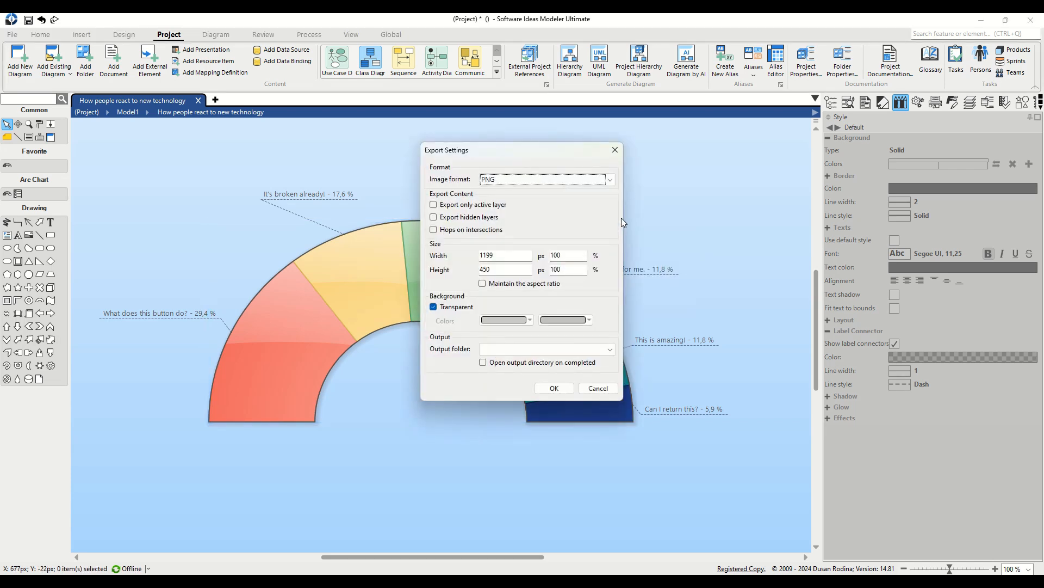
{"action": "left_click", "coordinate": [604, 184]}
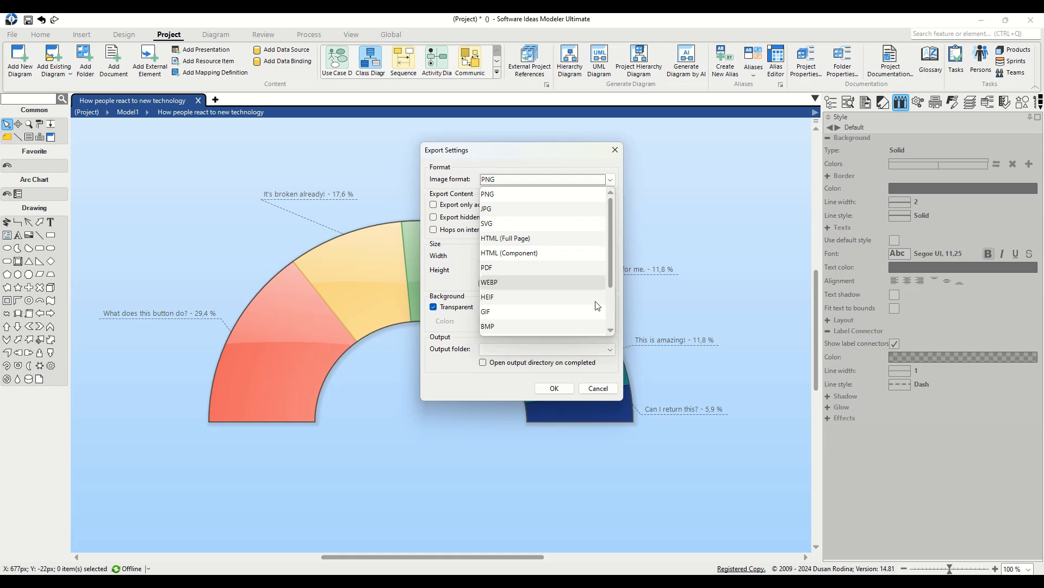
{"action": "left_click", "coordinate": [609, 180]}
Scale width and height to 200 % (2398 × 900 px) and run the export.
{"action": "double_click", "coordinate": [557, 255]}
{"action": "type", "text": "200"}
{"action": "left_click", "coordinate": [567, 270]}
{"action": "double_click", "coordinate": [568, 271]}
{"action": "type", "text": "20"}
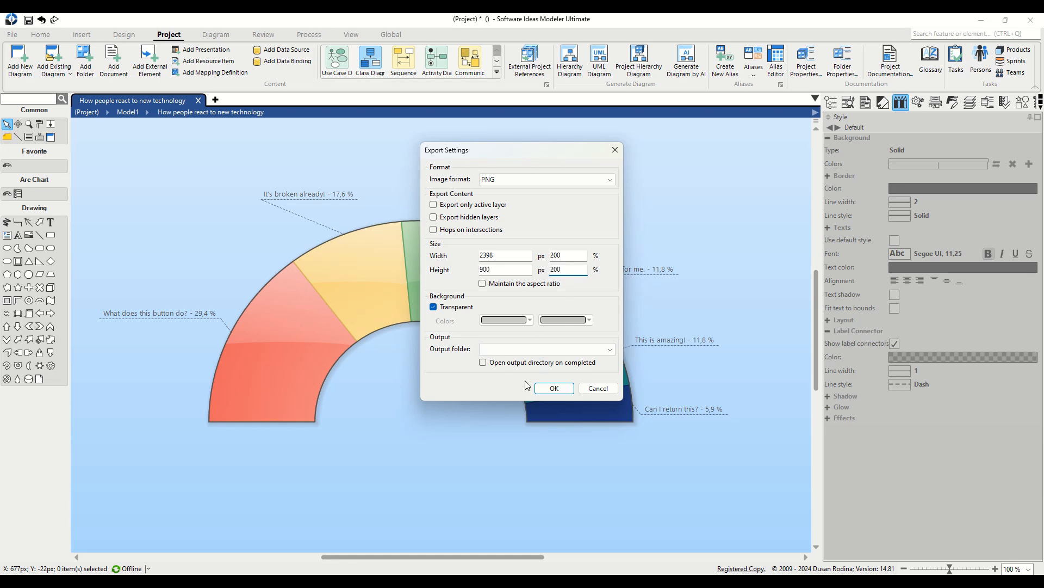
{"action": "left_click", "coordinate": [567, 392]}
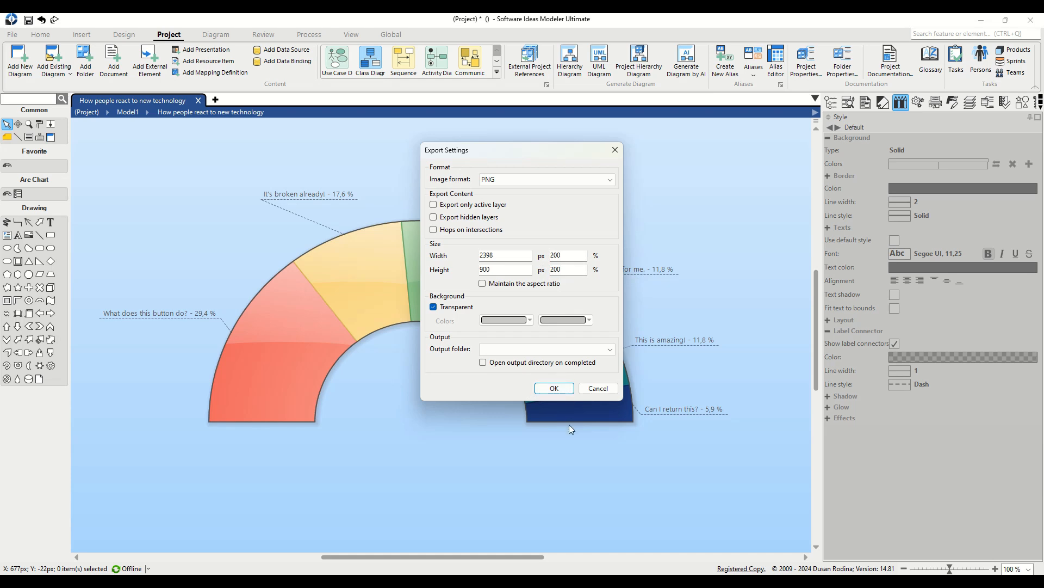